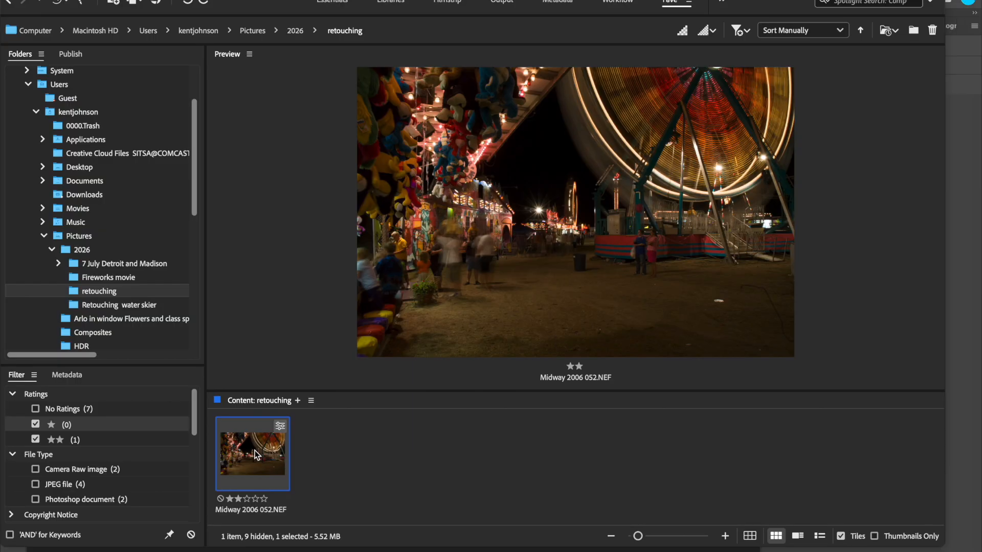
# Step: Open the raw photo Midway 2006 052.NEF in Camera Raw for editing
pyautogui.click(256, 454)
pyautogui.doubleClick(255, 454)
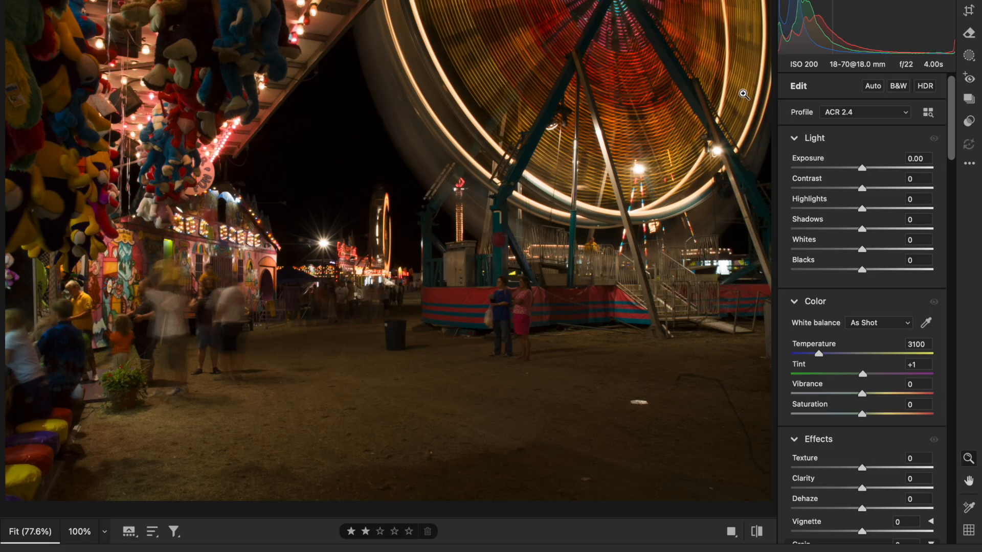
# Step: Apply automatic tone adjustments to the midway photo and raise Exposure to +1.46
pyautogui.click(878, 90)
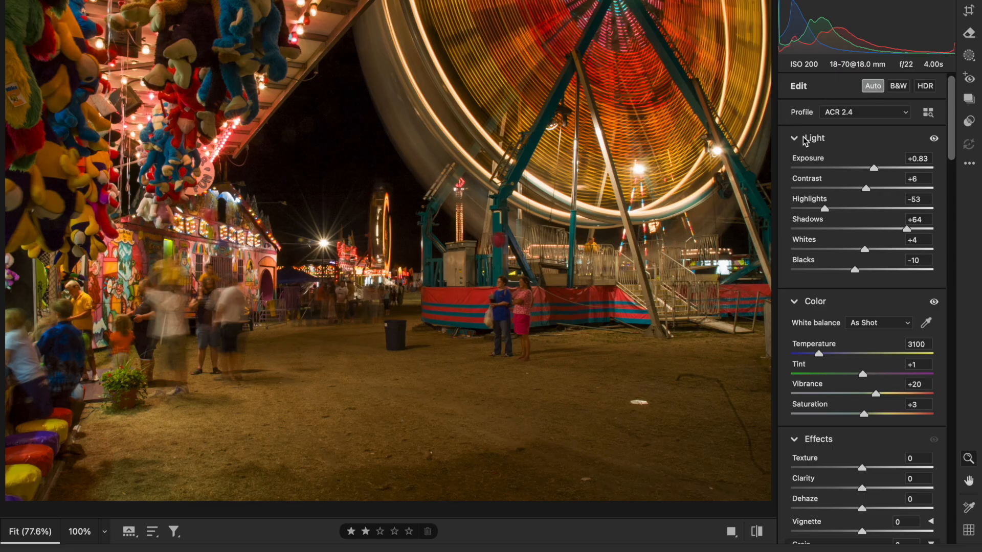
pyautogui.click(800, 162)
pyautogui.moveTo(800, 162); pyautogui.dragTo(808, 162)
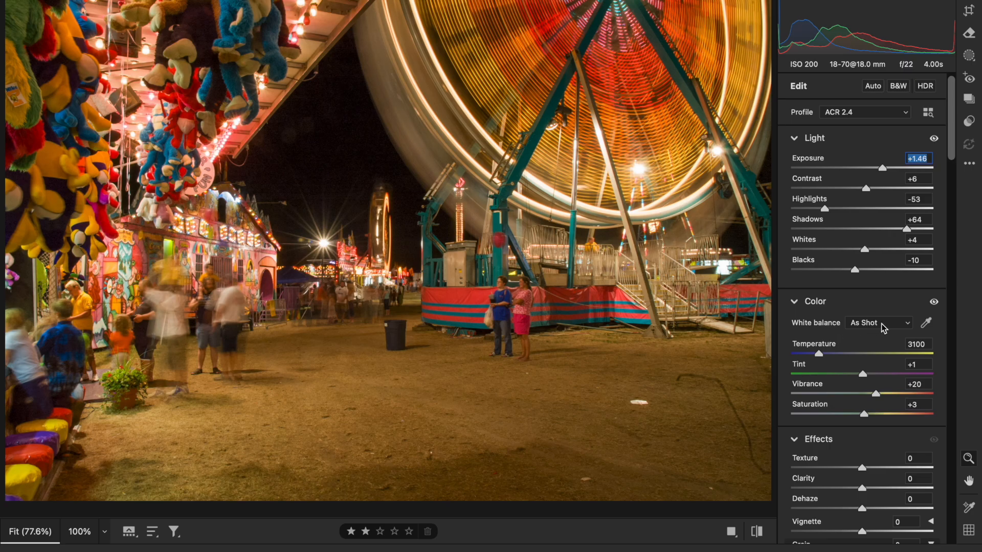
# Step: Set the white balance by sampling a neutral spot beside the ride's stairs, and raise Exposure to +1.78
pyautogui.click(926, 324)
pyautogui.click(722, 324)
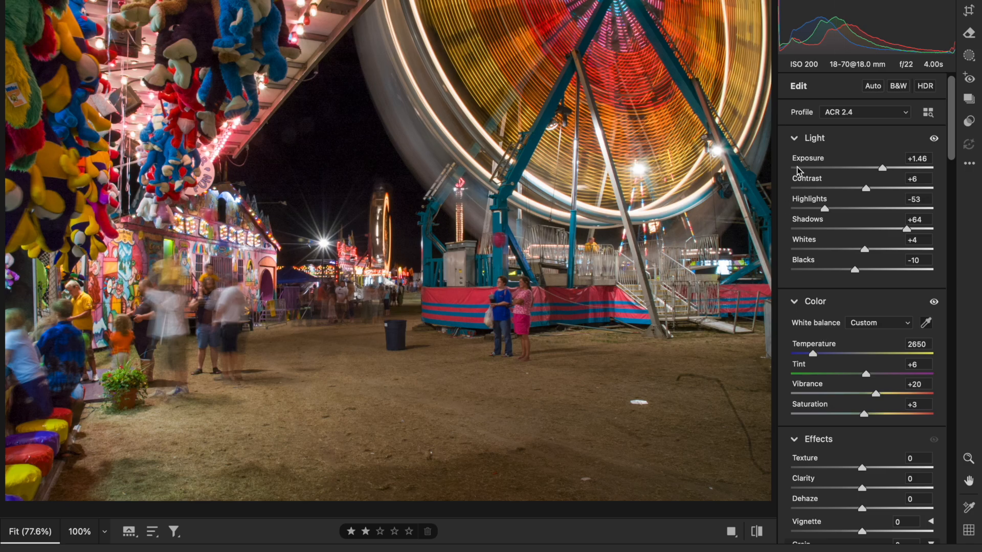
pyautogui.moveTo(800, 163); pyautogui.dragTo(804, 164)
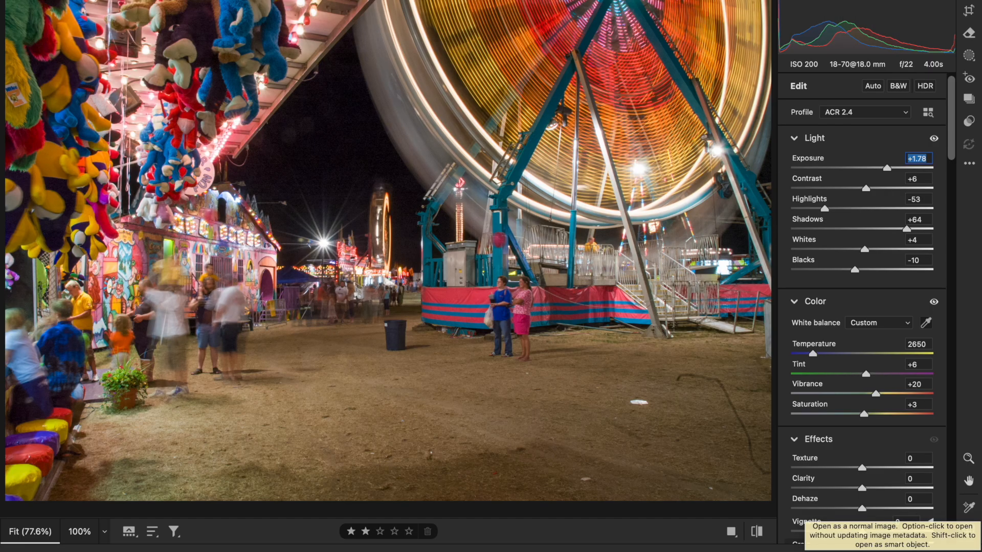
# Step: Open the developed photo in Photoshop and duplicate its Background as a layer named retouch
pyautogui.click(846, 551)
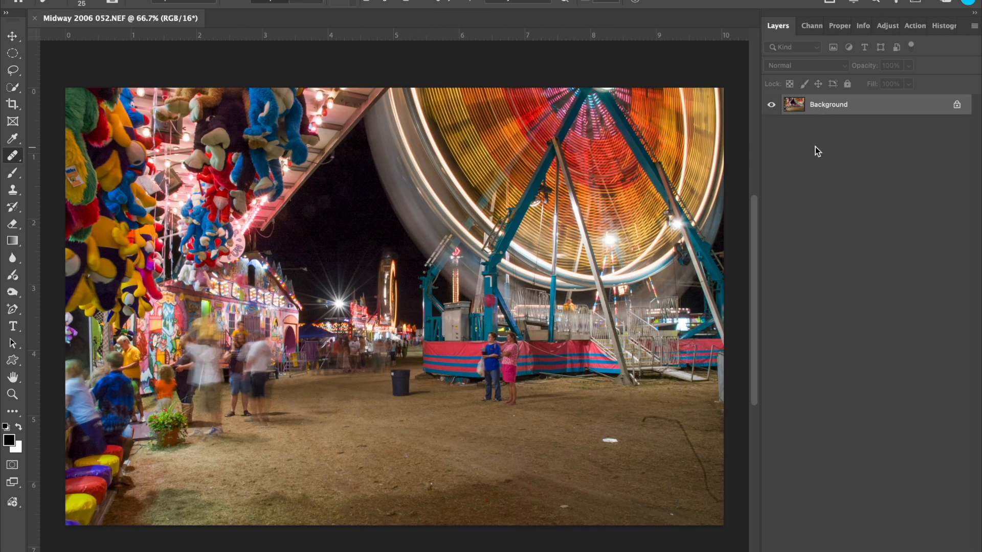
pyautogui.hotkey('ctrl', 'j')
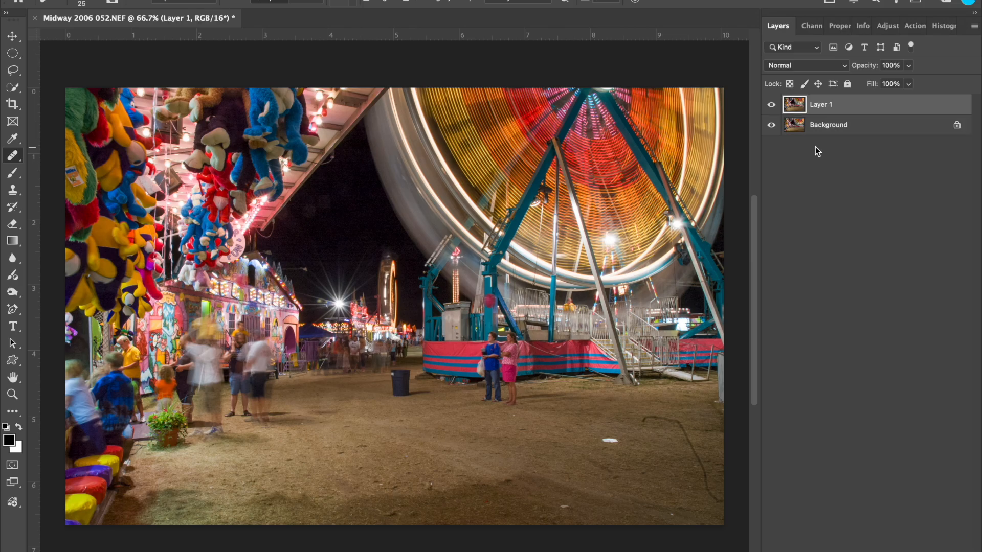
pyautogui.doubleClick(820, 105)
pyautogui.write('retouch')
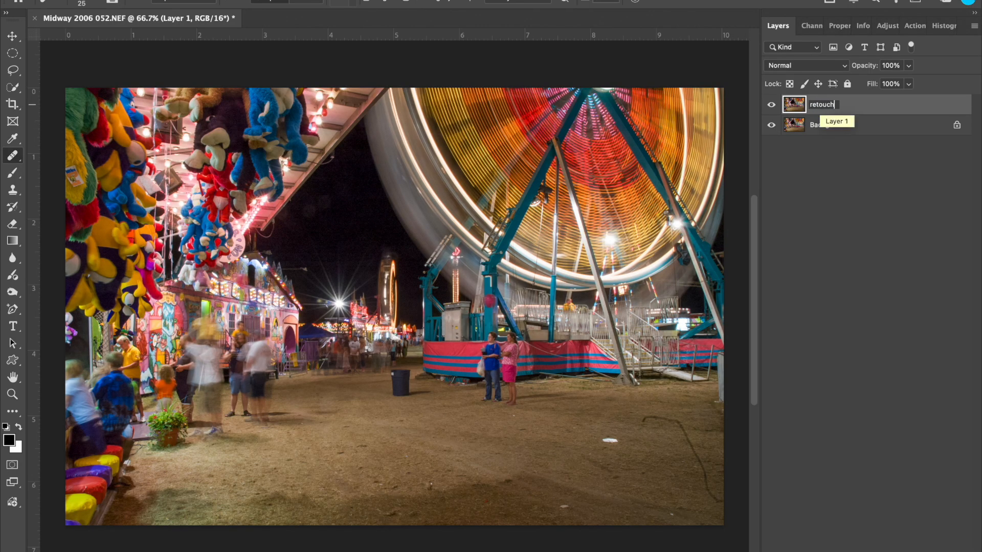
pyautogui.press('Return')
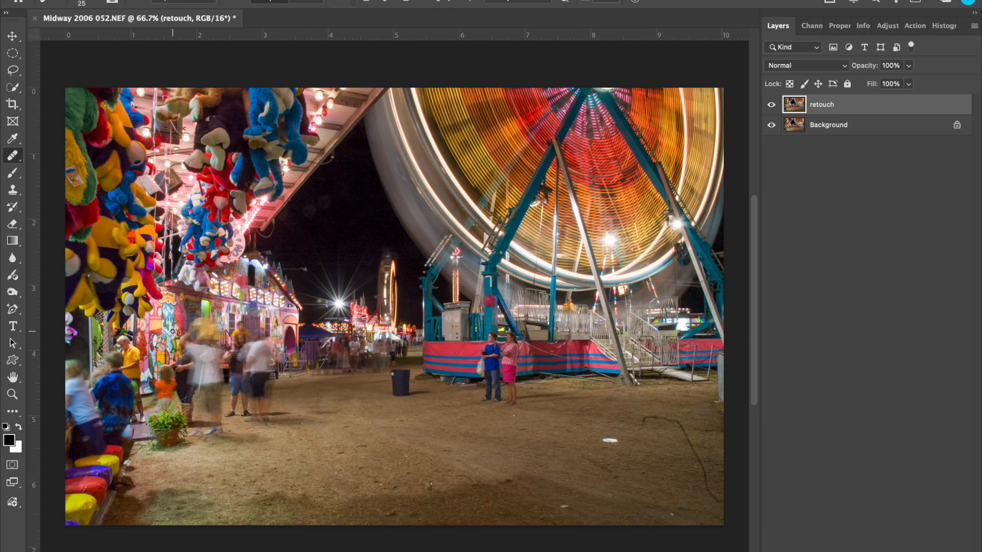
# Step: Heal away the white litter on the dirt ground using a healing brush at size 100
pyautogui.click(15, 156)
pyautogui.press(']')
pyautogui.press(']')
pyautogui.press(']')
pyautogui.press(']')
pyautogui.press(']')
pyautogui.press(']')
pyautogui.press(']')
pyautogui.press(']')
pyautogui.press(']')
pyautogui.press(']')
pyautogui.press(']')
pyautogui.press(']')
pyautogui.press(']')
pyautogui.press(']')
pyautogui.press('[')
pyautogui.press('[')
pyautogui.press('[')
pyautogui.press('[')
pyautogui.press('[')
pyautogui.press('[')
pyautogui.press('[')
pyautogui.click(510, 372)
pyautogui.click(613, 441)
# Step: Heal away the dark cord on the ground near the ride, sampling clean dirt beside it
pyautogui.moveTo(640, 423); pyautogui.dragTo(681, 422)
pyautogui.keyDown('alt'); pyautogui.click(668, 436); pyautogui.keyUp('alt')
pyautogui.moveTo(689, 440); pyautogui.dragTo(705, 487)
# Step: Inspect the retouched ground, the crowd by the booths and the Ferris wheel base at close magnification
pyautogui.hotkey('ctrl', '=')
pyautogui.hotkey('ctrl', '=')
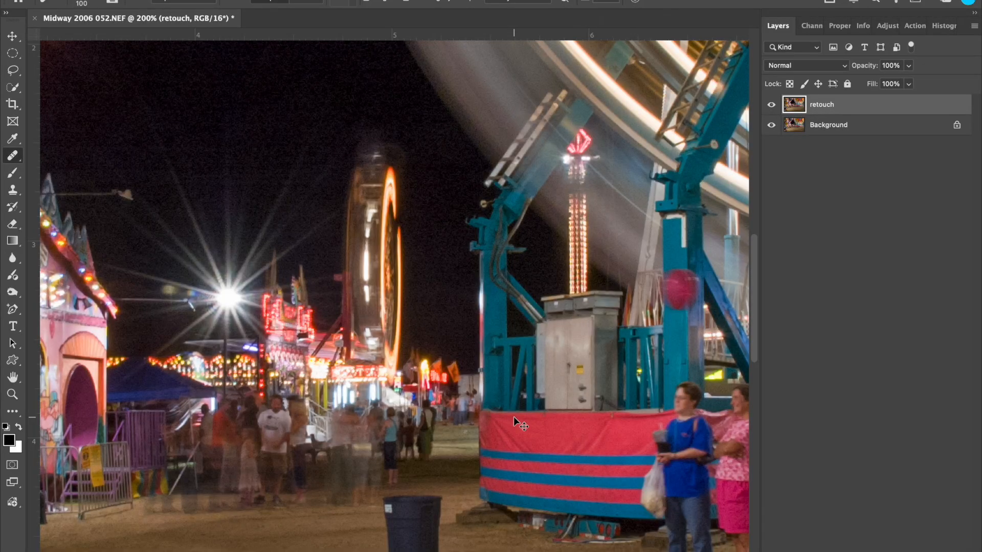
pyautogui.hotkey('ctrl', '-')
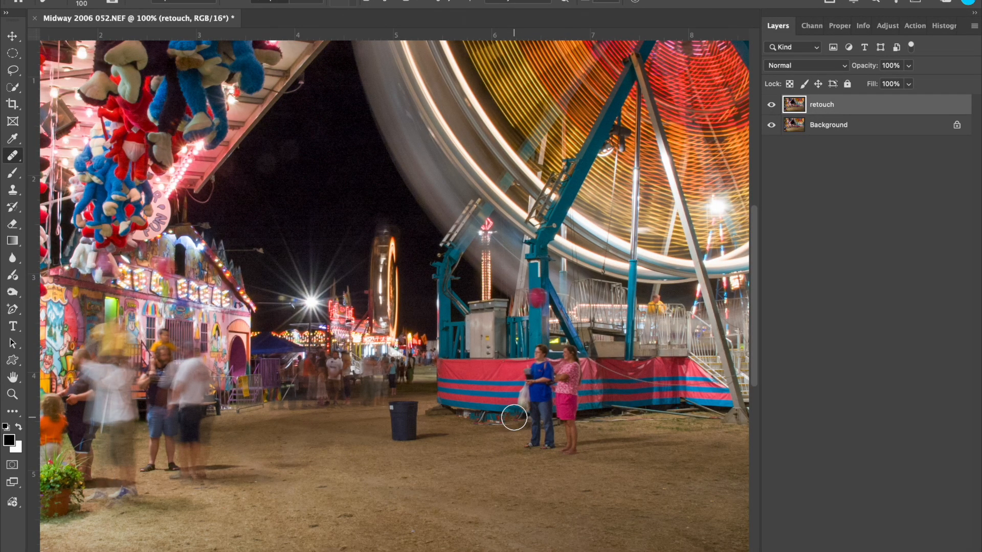
pyautogui.scroll(-10, 513, 417)
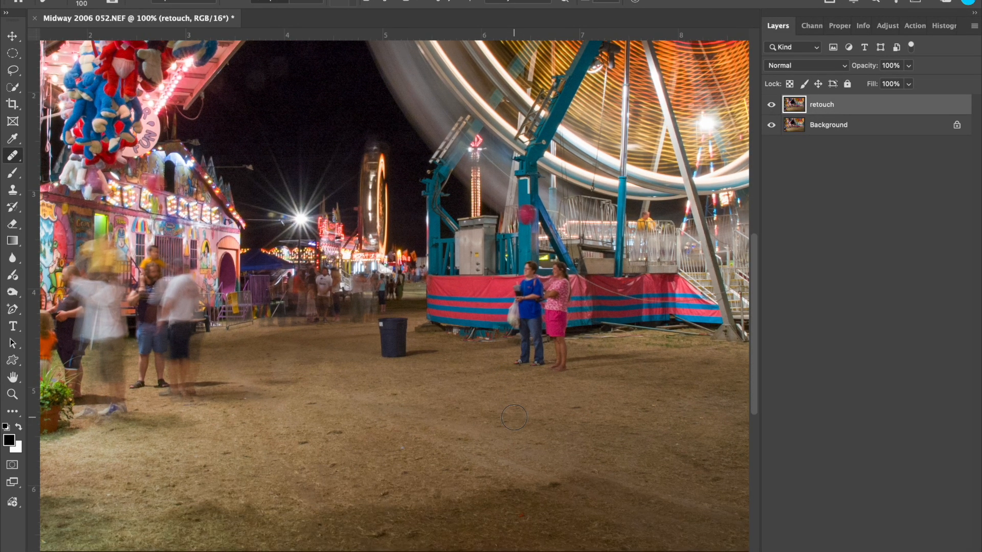
pyautogui.hscroll(-5, 513, 418)
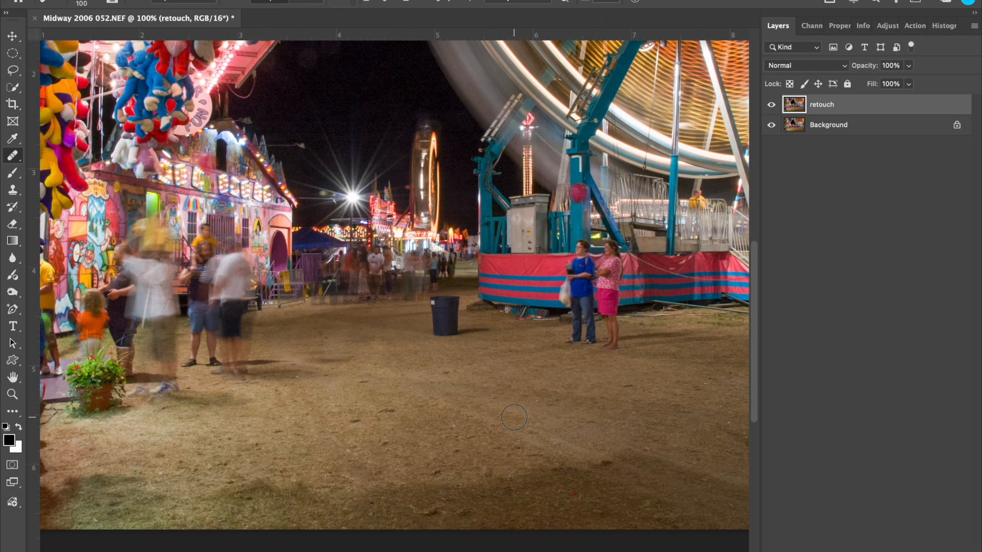
pyautogui.hscroll(-10, 514, 417)
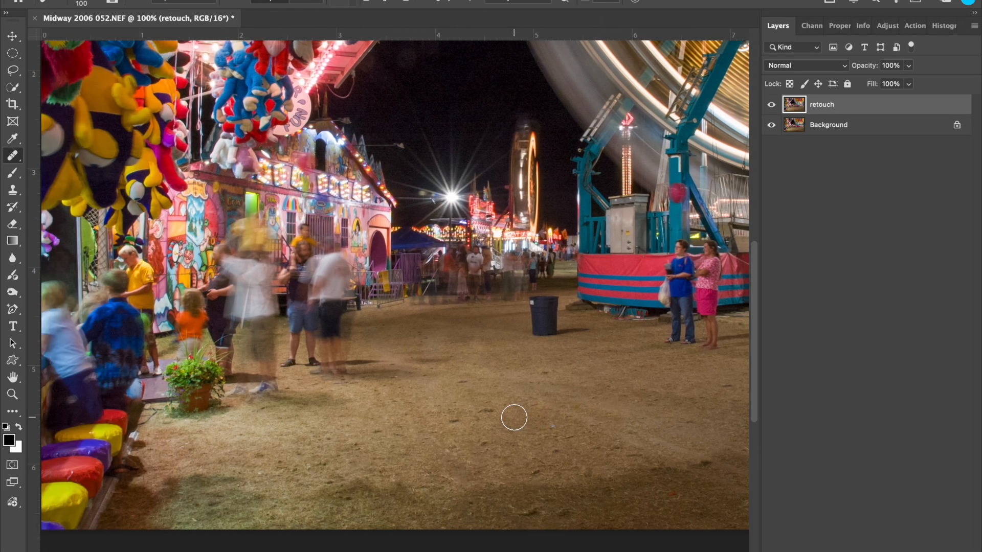
pyautogui.press('alt')
pyautogui.hscroll(10, 366, 428)
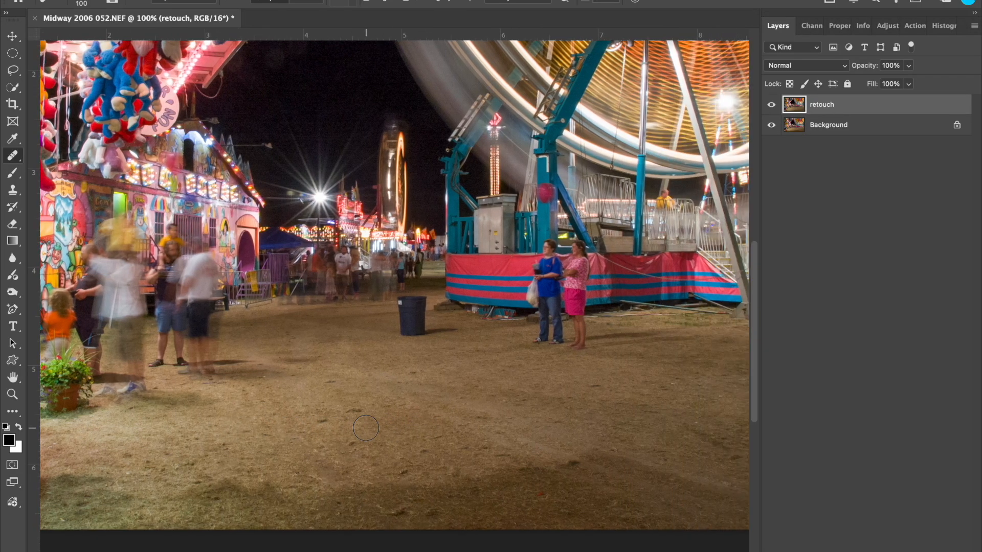
pyautogui.scroll(3, 365, 428)
pyautogui.hscroll(-1, 366, 428)
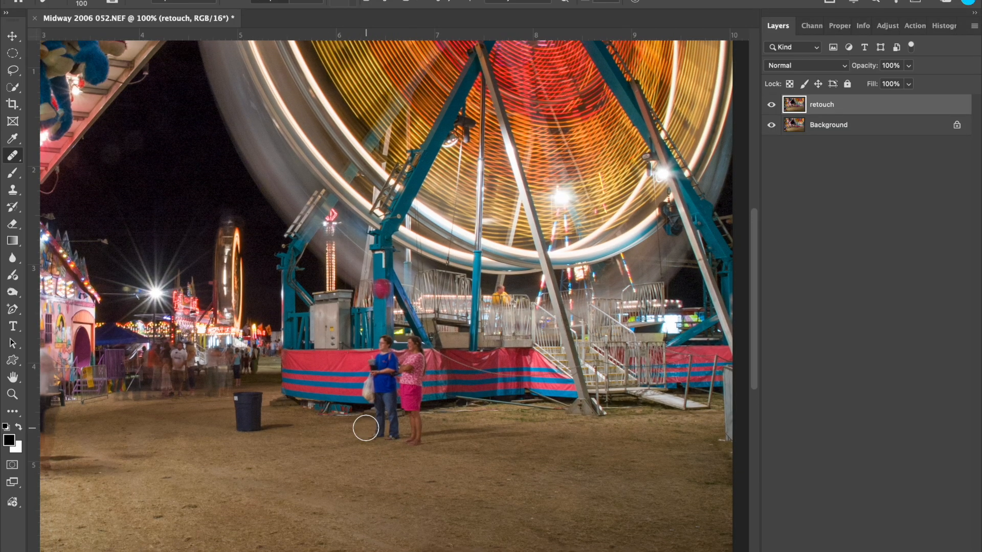
# Step: Compare the whole photo before and after retouching by hiding and showing the retouch layer
pyautogui.press('super+minus')
pyautogui.press('super+minus')
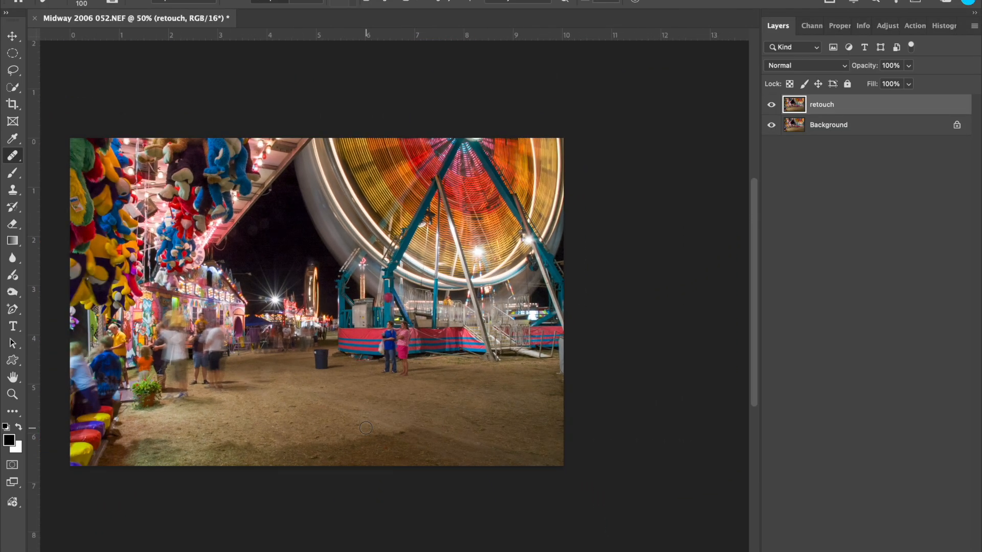
pyautogui.hscroll(-3, 366, 428)
pyautogui.scroll(2, 366, 428)
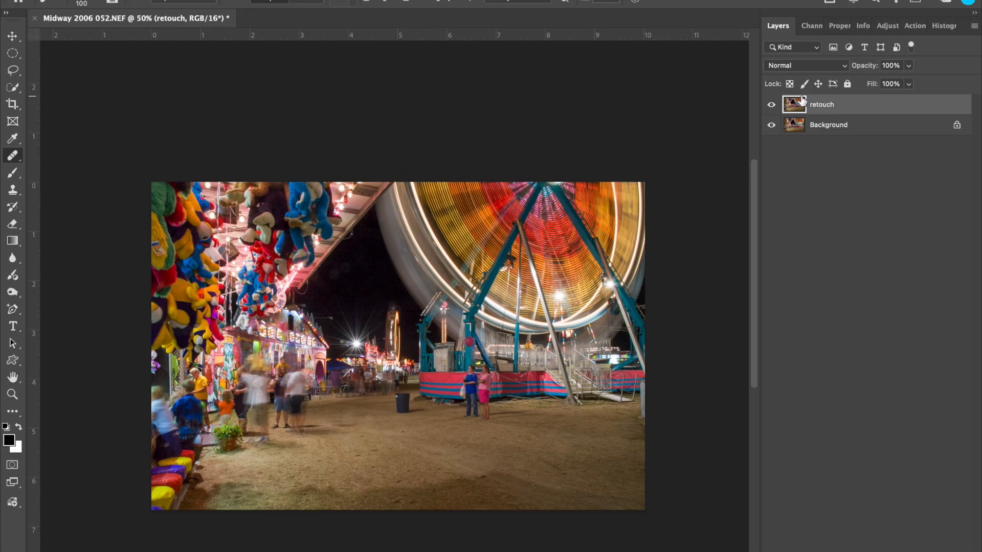
pyautogui.click(772, 106)
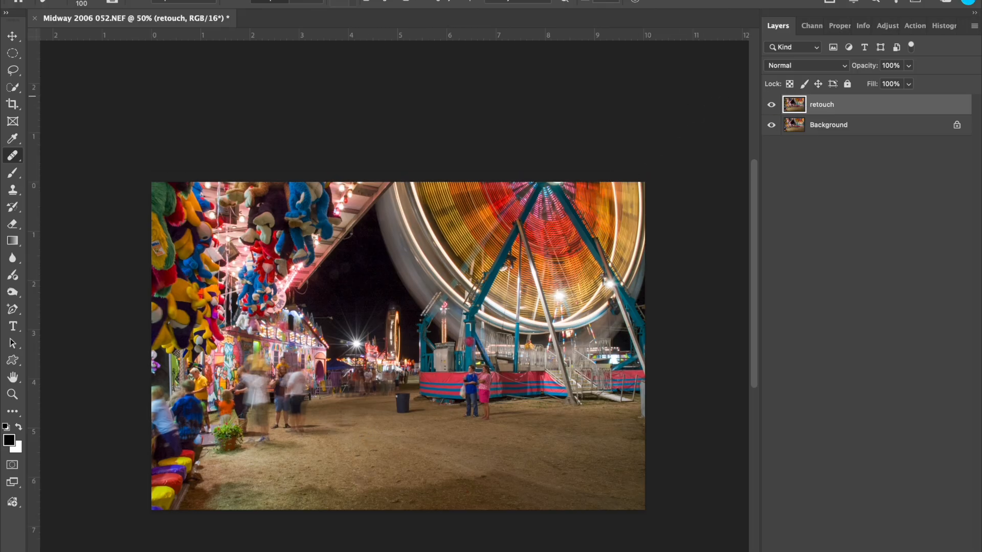
pyautogui.click(772, 106)
# Step: Examine the photo at 100% for remaining distractions around the ride, booths and people, and review the full composition
pyautogui.hotkey('ctrl', '+')
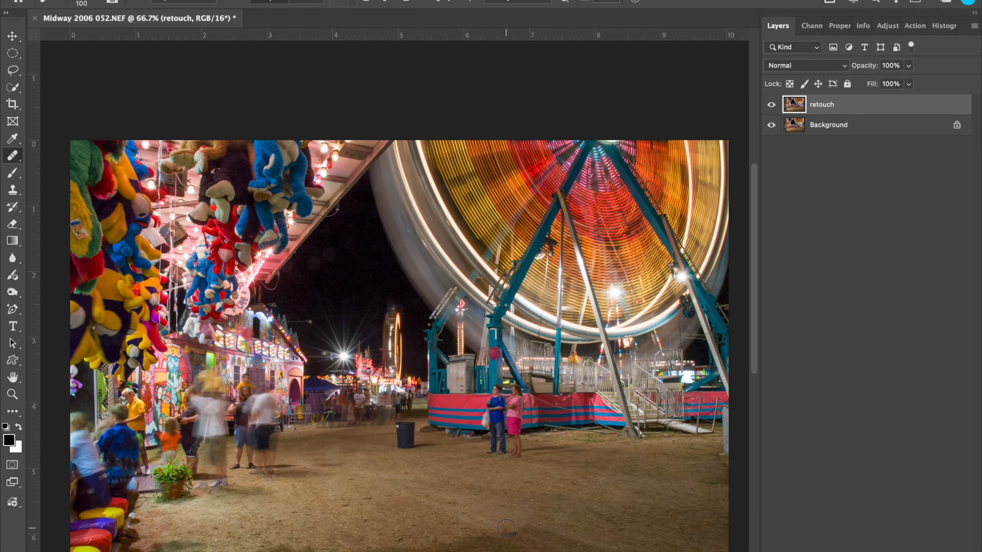
pyautogui.press('super+1')
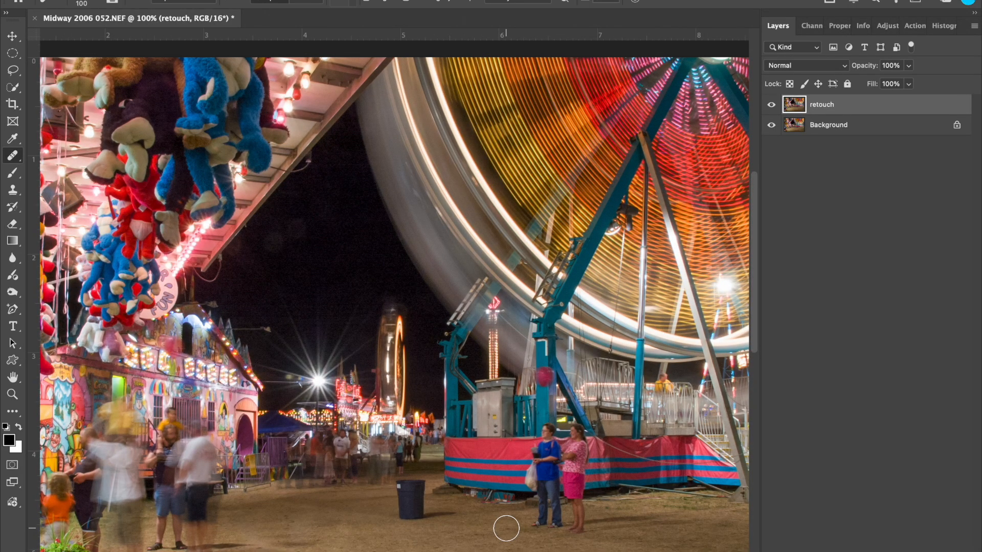
pyautogui.hscroll(3, 486, 501)
pyautogui.scroll(-1, 486, 501)
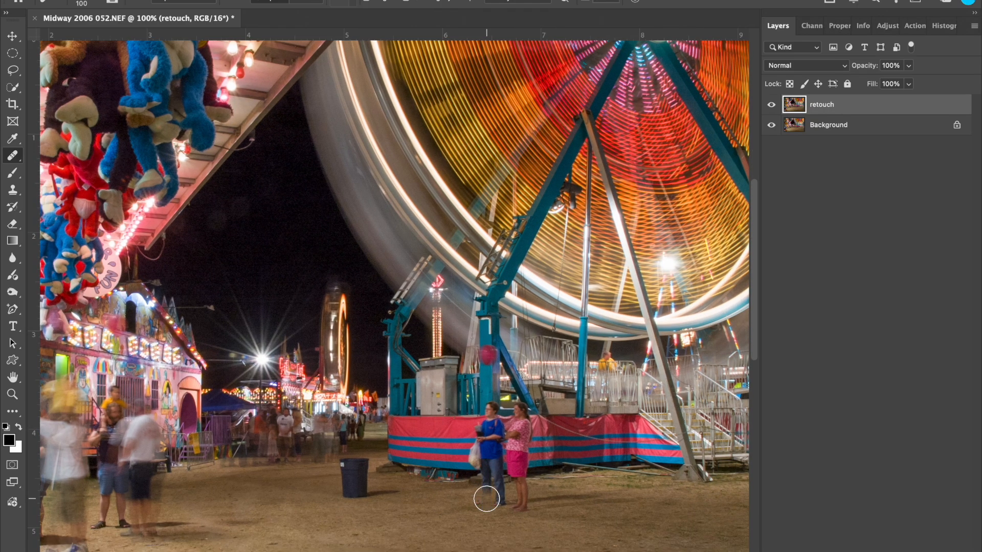
pyautogui.hscroll(-2, 486, 498)
pyautogui.hscroll(-6, 486, 499)
pyautogui.scroll(6, 486, 498)
pyautogui.scroll(-10, 486, 498)
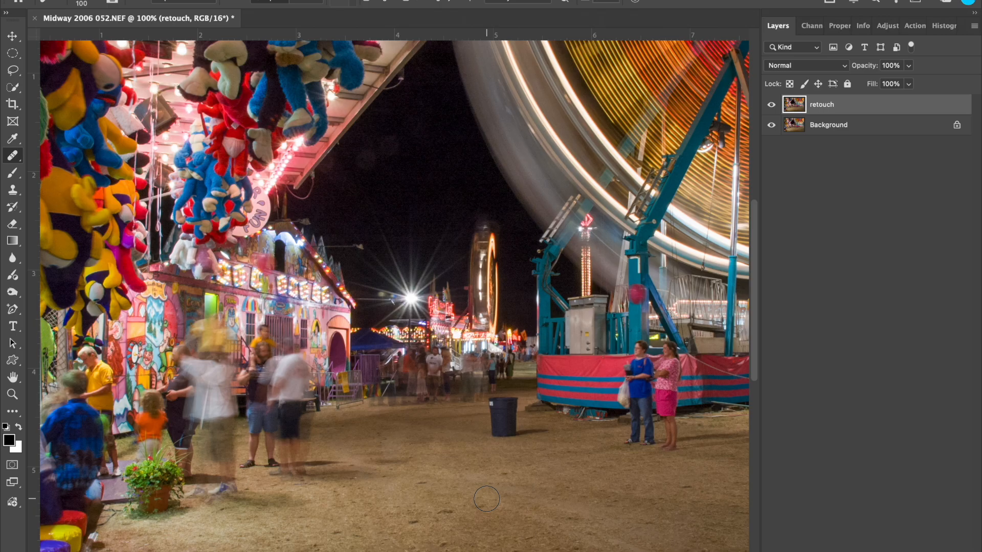
pyautogui.hscroll(-1, 486, 498)
pyautogui.scroll(-6, 486, 498)
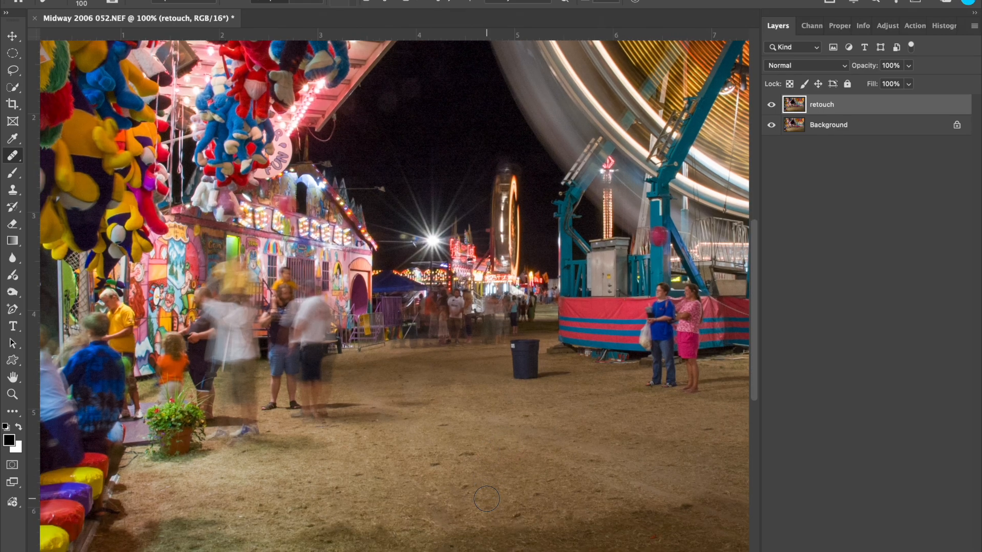
pyautogui.hscroll(3, 486, 499)
pyautogui.scroll(2, 486, 498)
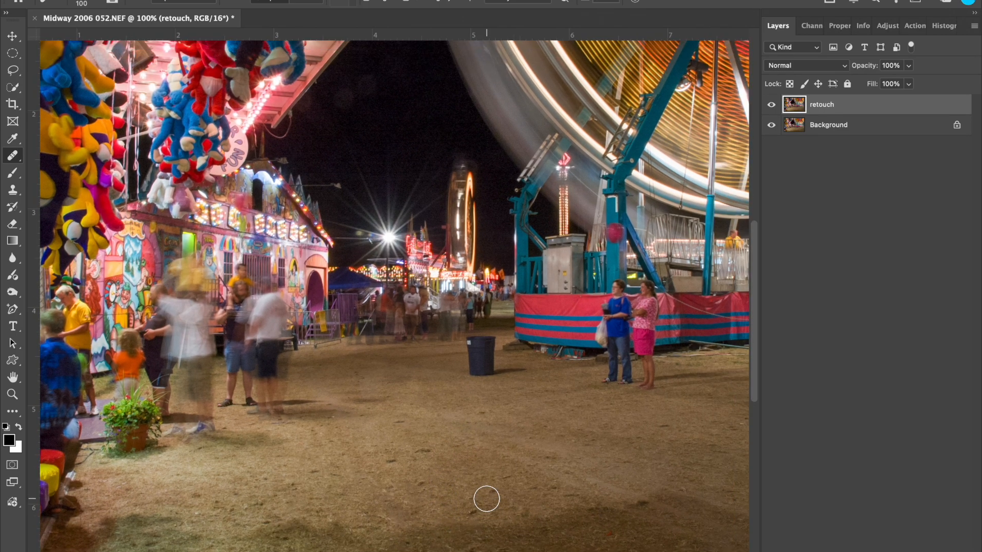
pyautogui.press('super+minus')
pyautogui.press('super+minus')
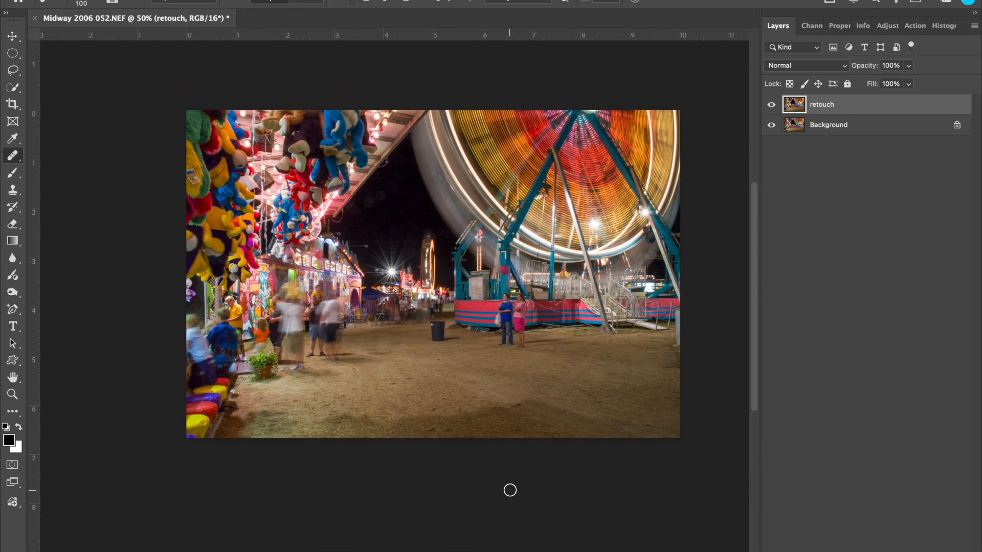
pyautogui.scroll(3, 510, 489)
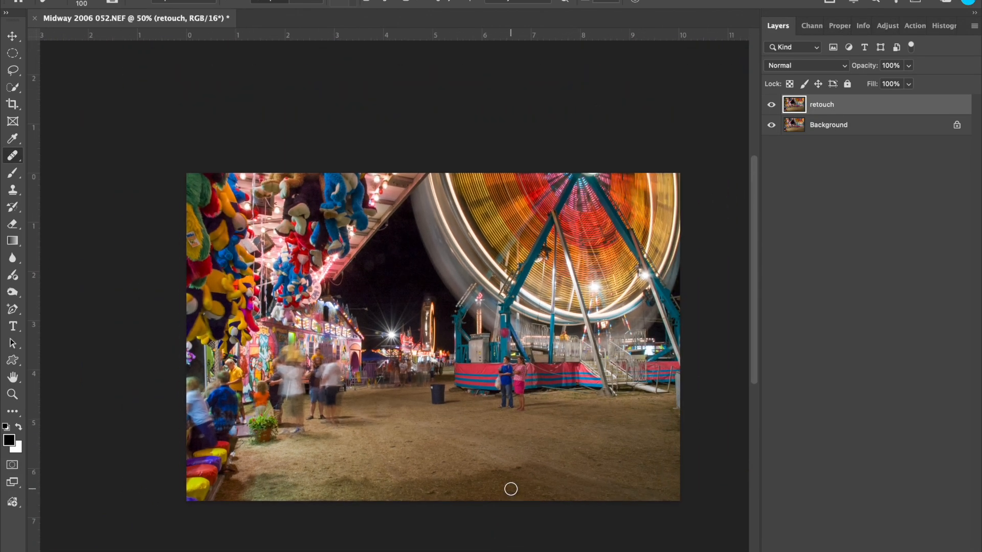
pyautogui.scroll(-1, 510, 489)
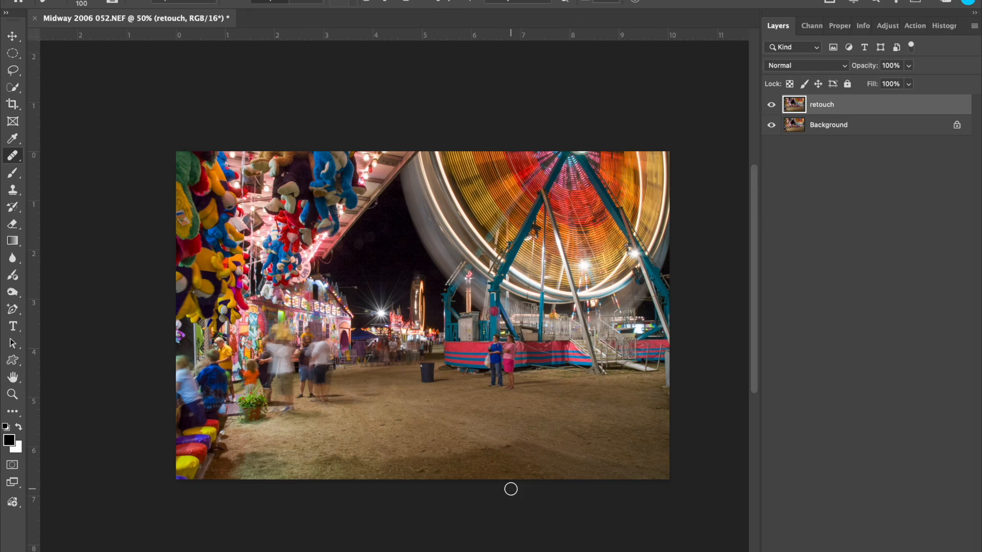